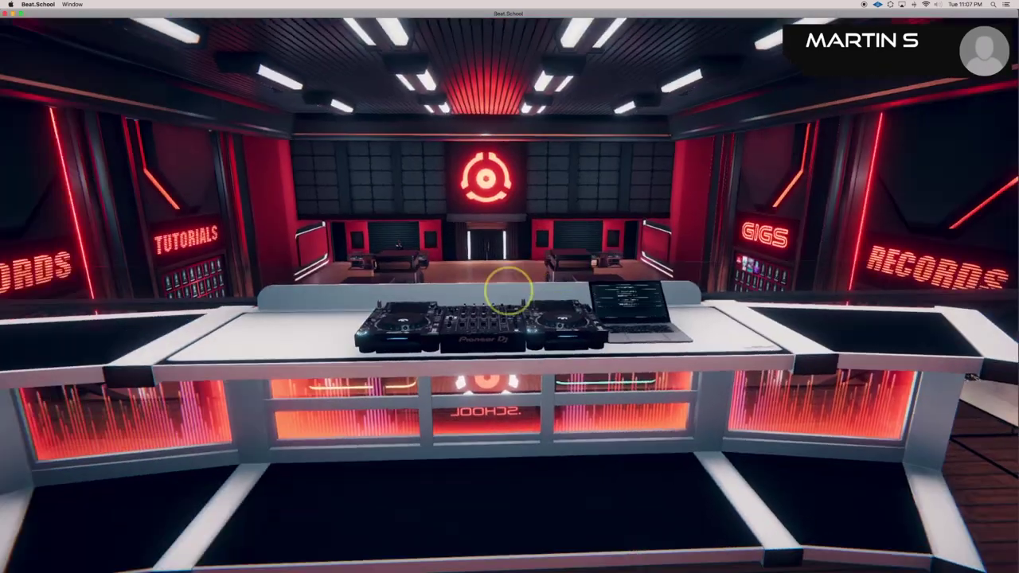
Step: Walk up to the DJ booth and enter DJ mode at the decks
{"action": "mouse_move", "coordinate": [509, 290]}
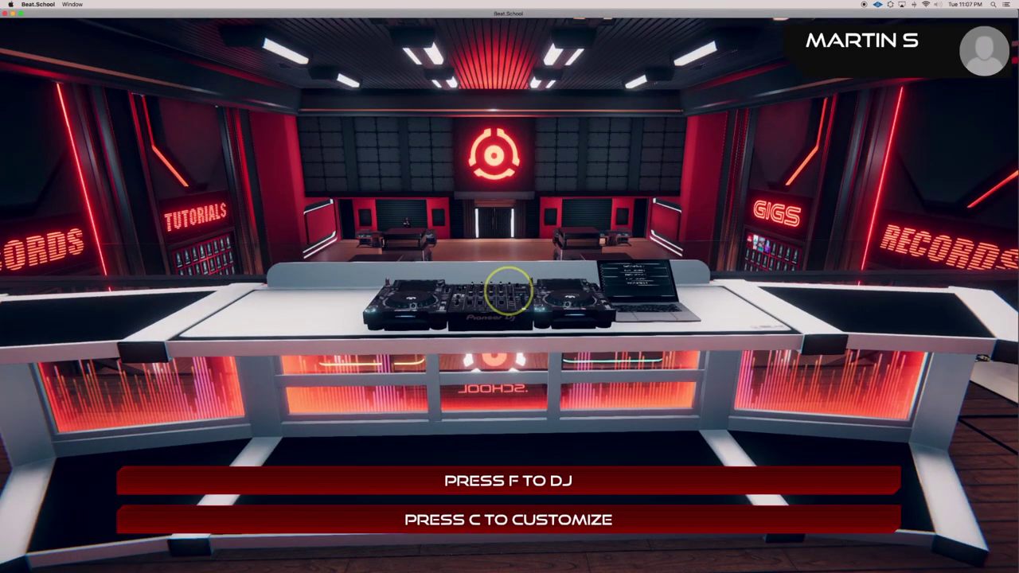
{"action": "key", "text": "w"}
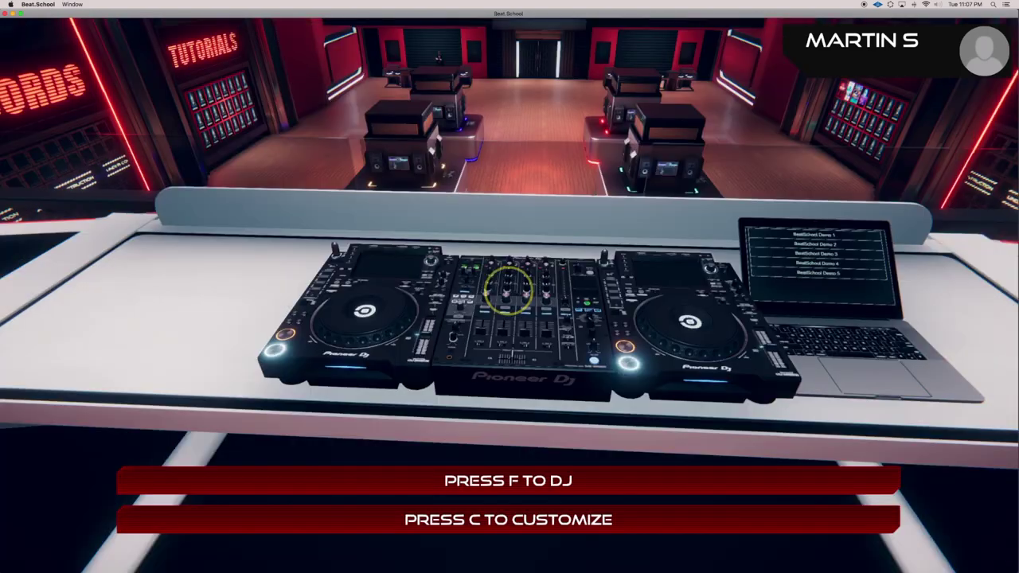
{"action": "key", "text": "f"}
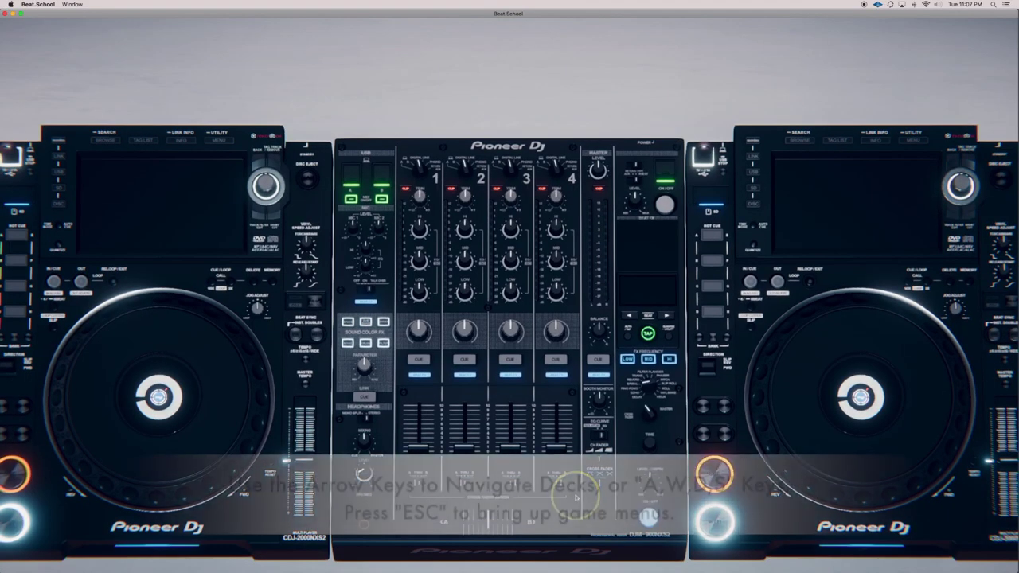
Step: Load BeatSchool Demo 1 from the laptop onto deck B and raise the channel 3 fader to full
{"action": "key", "text": "d"}
{"action": "key", "text": "d"}
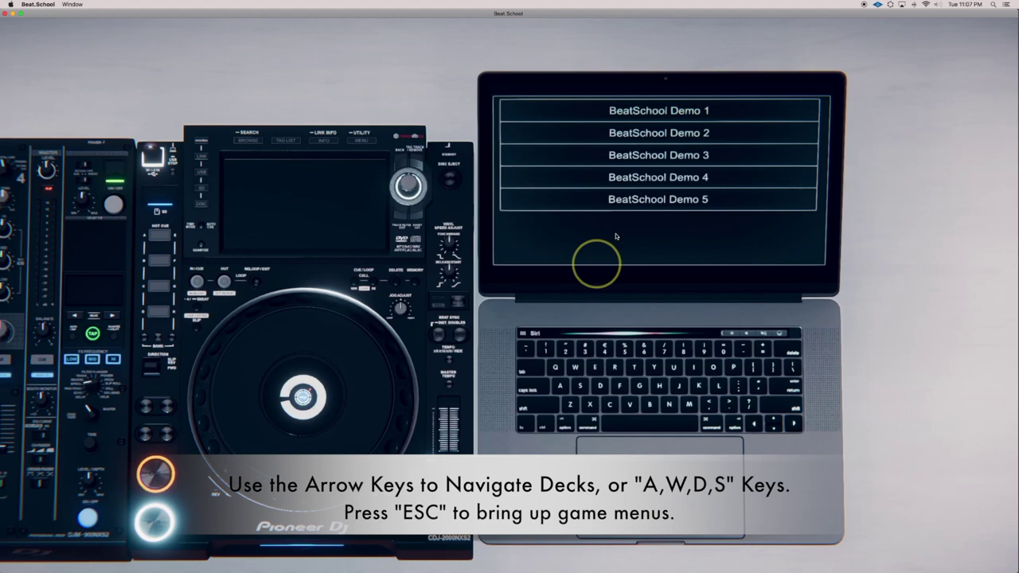
{"action": "left_click", "coordinate": [658, 111]}
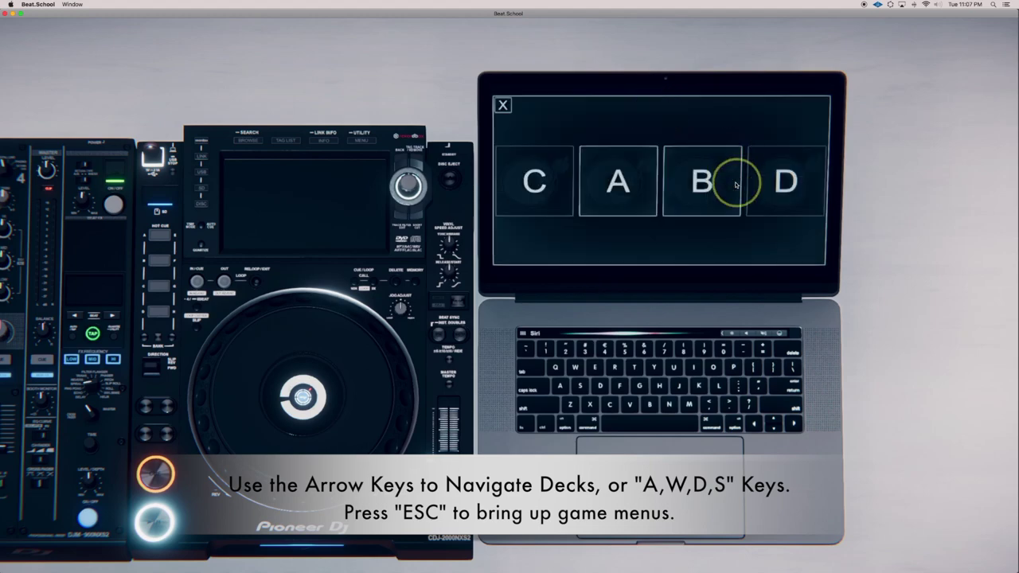
{"action": "left_click", "coordinate": [704, 182]}
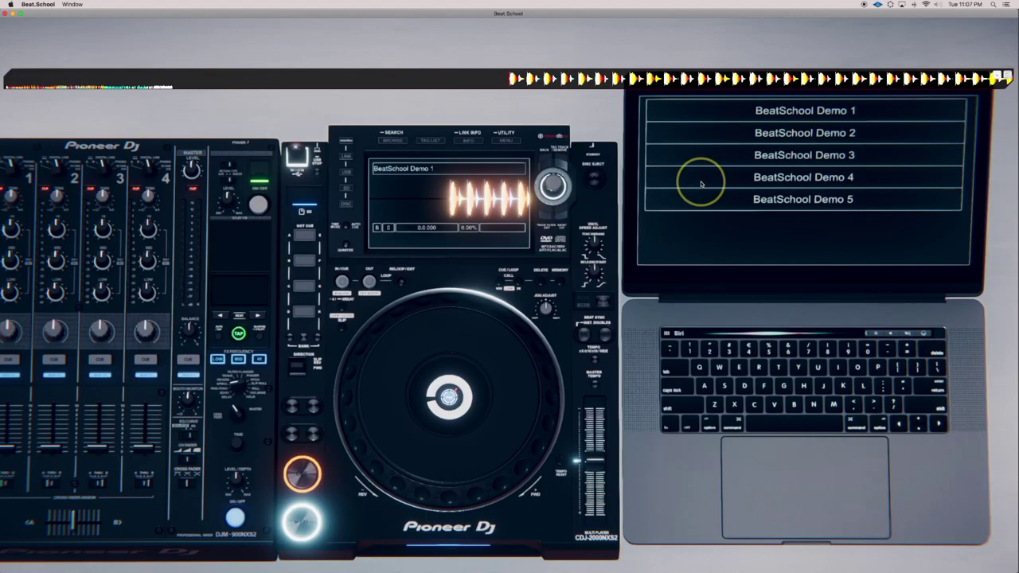
{"action": "key", "text": "a"}
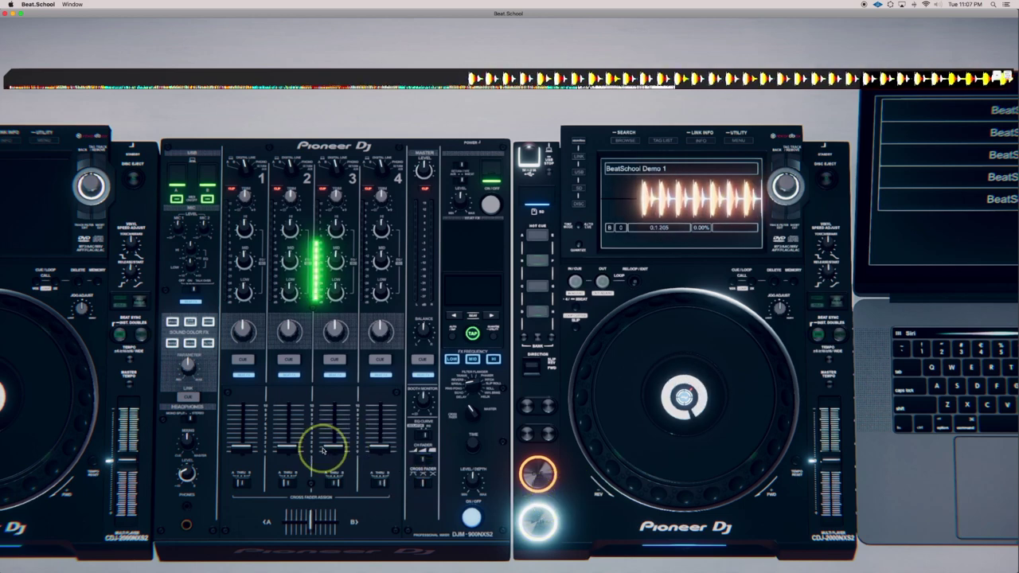
{"action": "left_click_drag", "start_coordinate": [327, 432], "coordinate": [329, 408]}
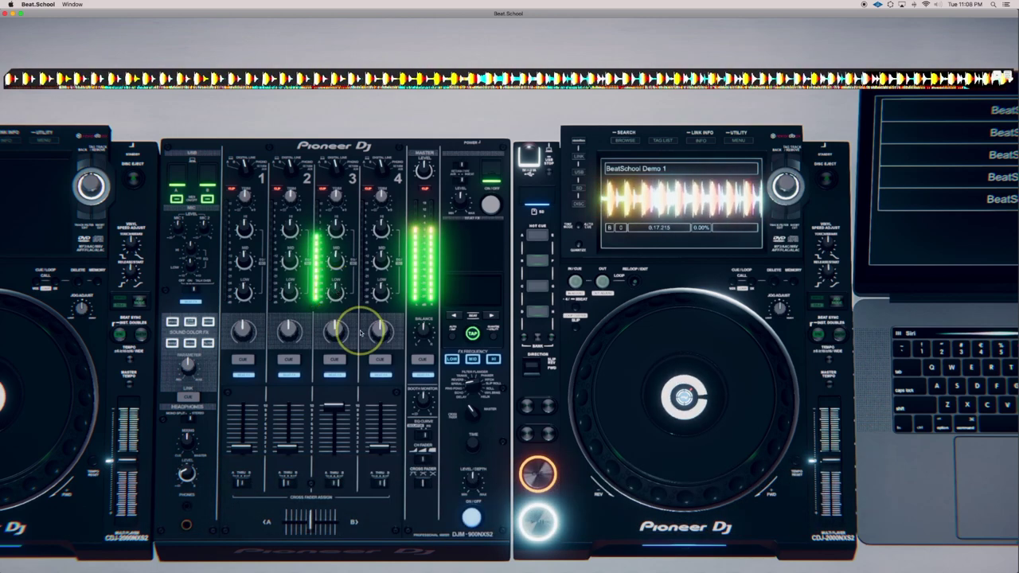
Step: Load BeatSchool Demo 2 onto deck A from that deck's own track browser
{"action": "scroll", "coordinate": [361, 333], "scroll_direction": "left", "scroll_amount": 3}
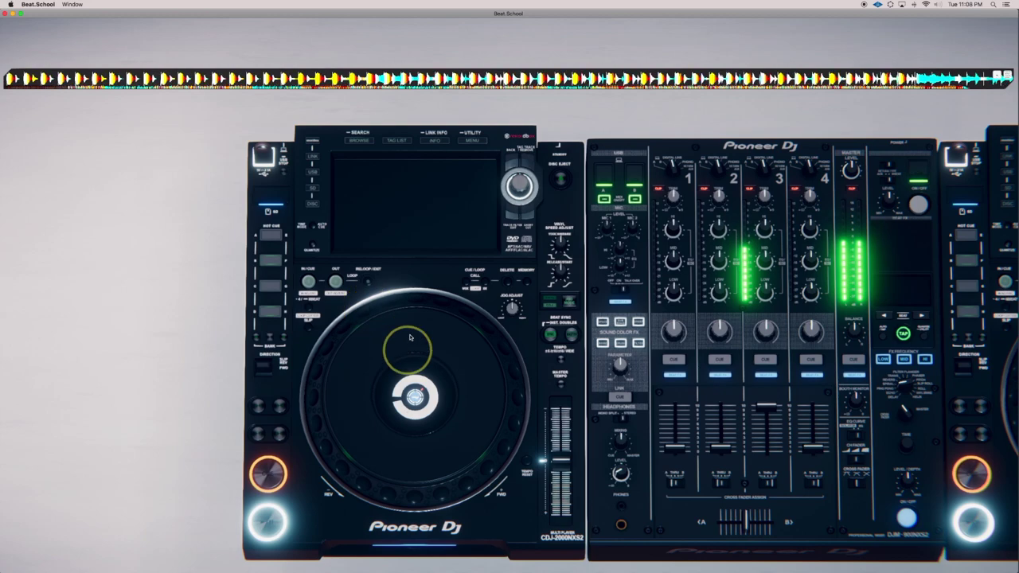
{"action": "left_click", "coordinate": [520, 187]}
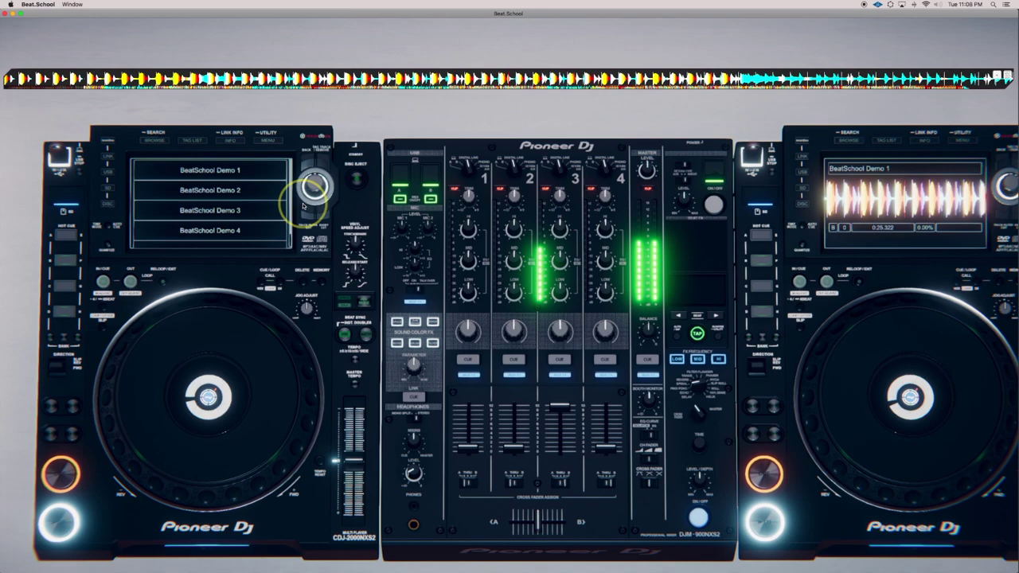
{"action": "left_click", "coordinate": [210, 192]}
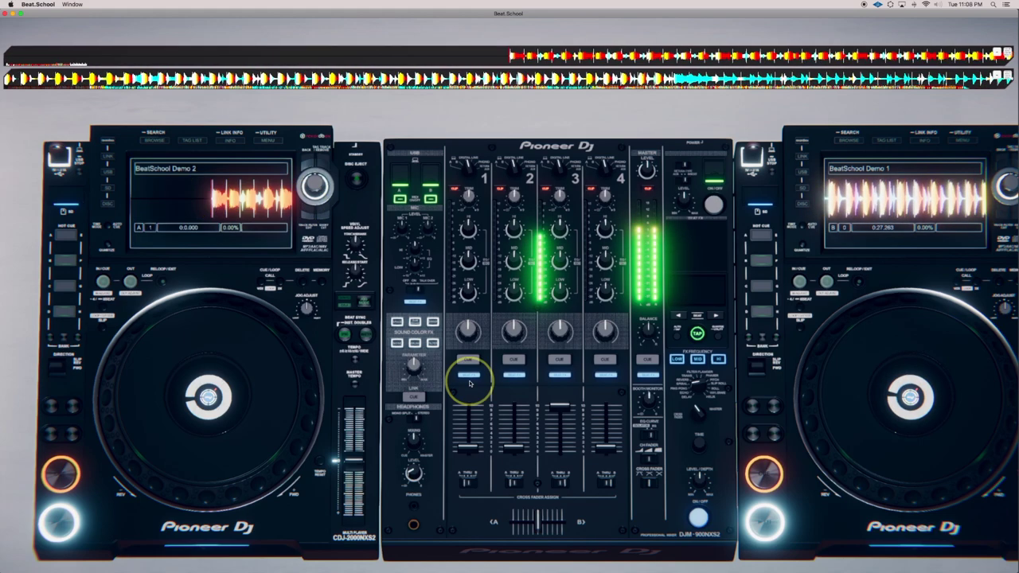
Step: Preview deck A through the channel 2 headphone cue and raise the channel 2 fader to full
{"action": "left_click", "coordinate": [513, 362]}
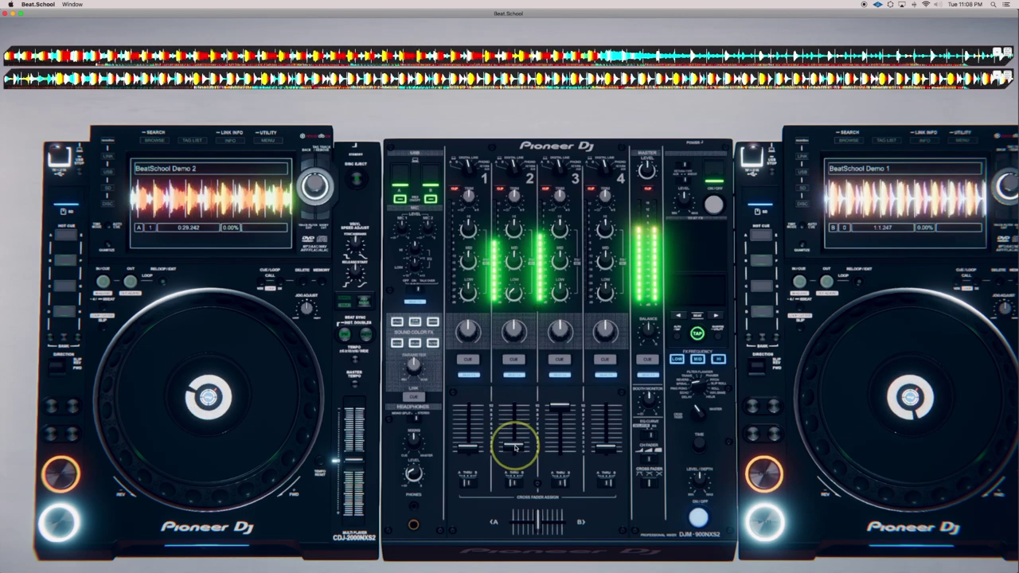
{"action": "left_click_drag", "start_coordinate": [515, 448], "coordinate": [523, 414]}
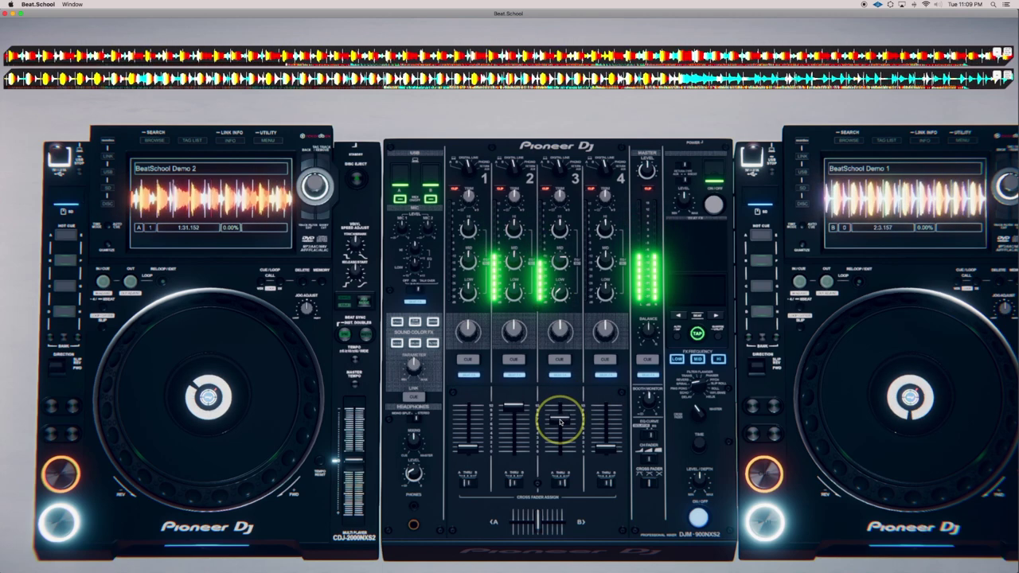
Step: Fade channel 3 out gradually to zero and stop deck B
{"action": "left_click_drag", "start_coordinate": [560, 422], "coordinate": [560, 428]}
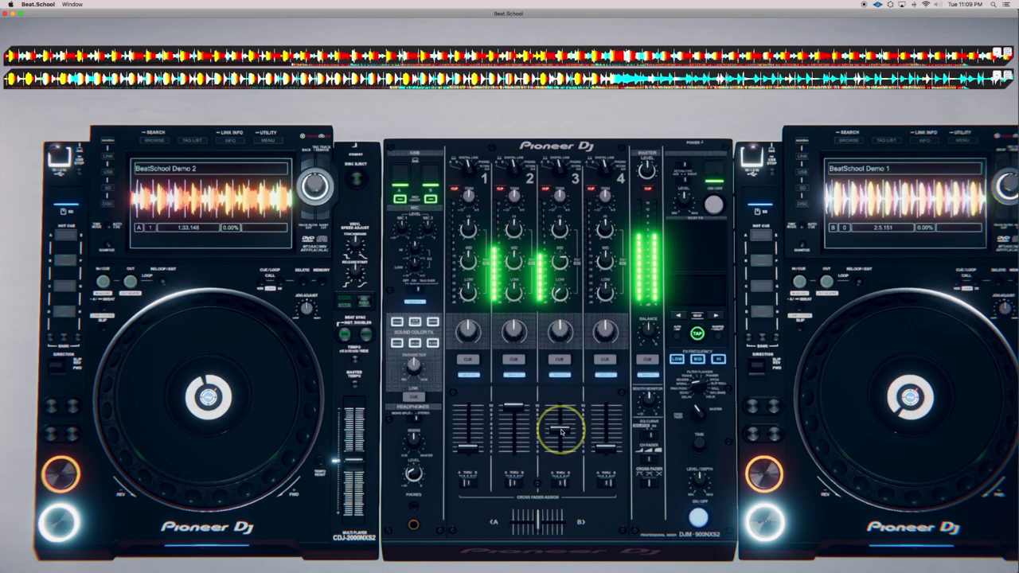
{"action": "left_click_drag", "start_coordinate": [560, 432], "coordinate": [555, 448]}
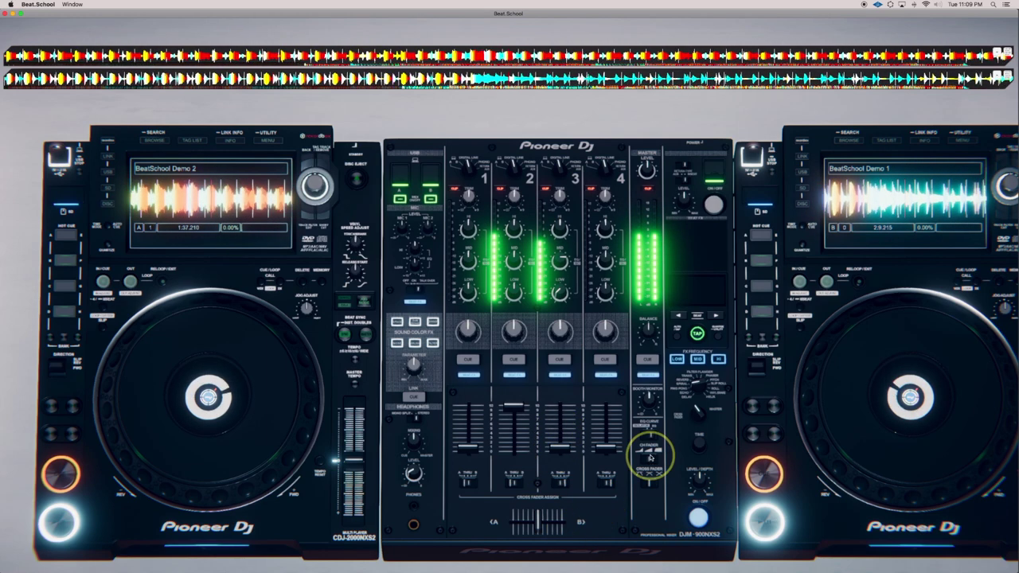
{"action": "left_click", "coordinate": [760, 525]}
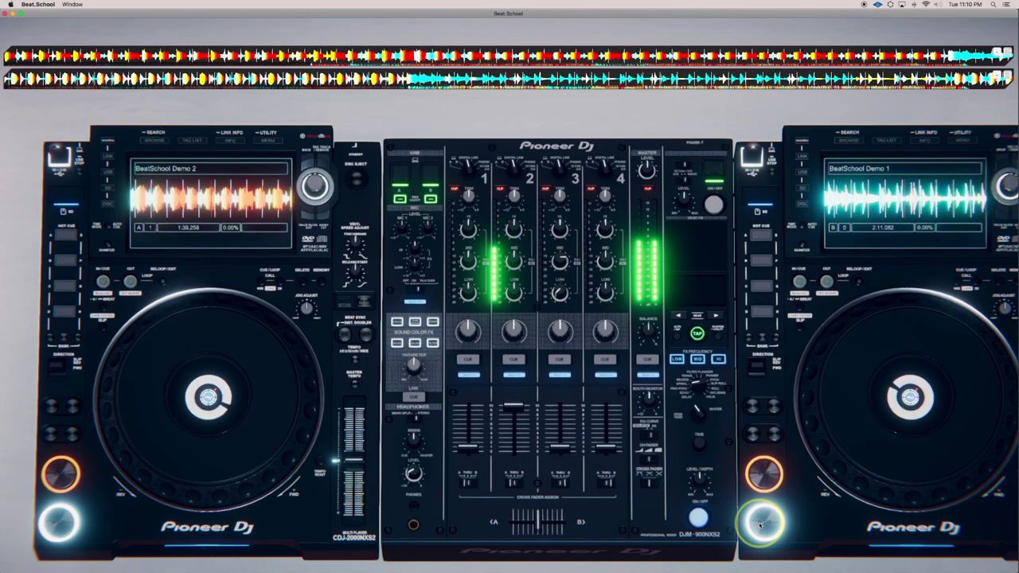
Step: Load BeatSchool Demo 5 onto deck B from that deck's own track browser
{"action": "scroll", "coordinate": [760, 524], "scroll_direction": "right", "scroll_amount": 3}
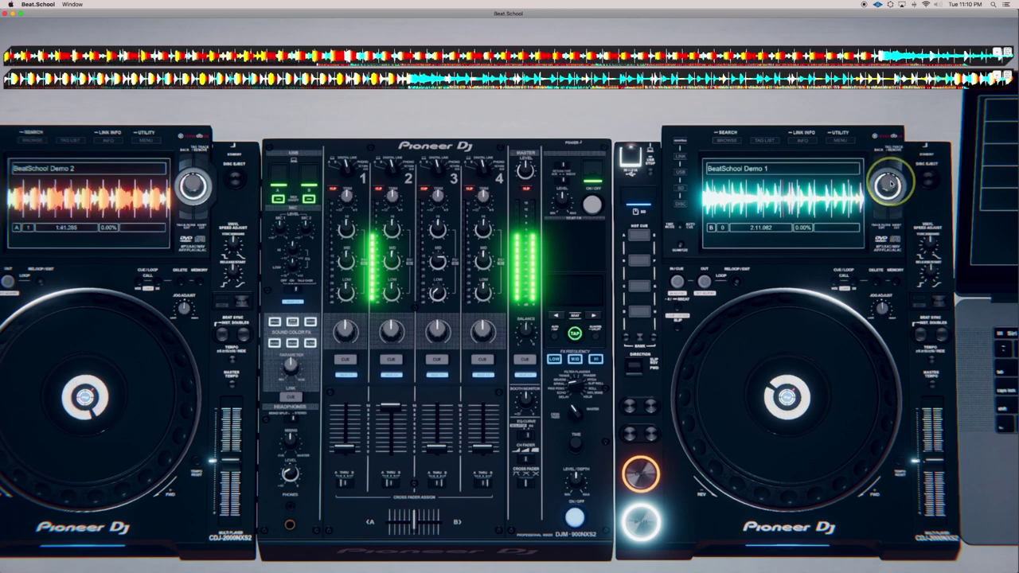
{"action": "left_click", "coordinate": [889, 183]}
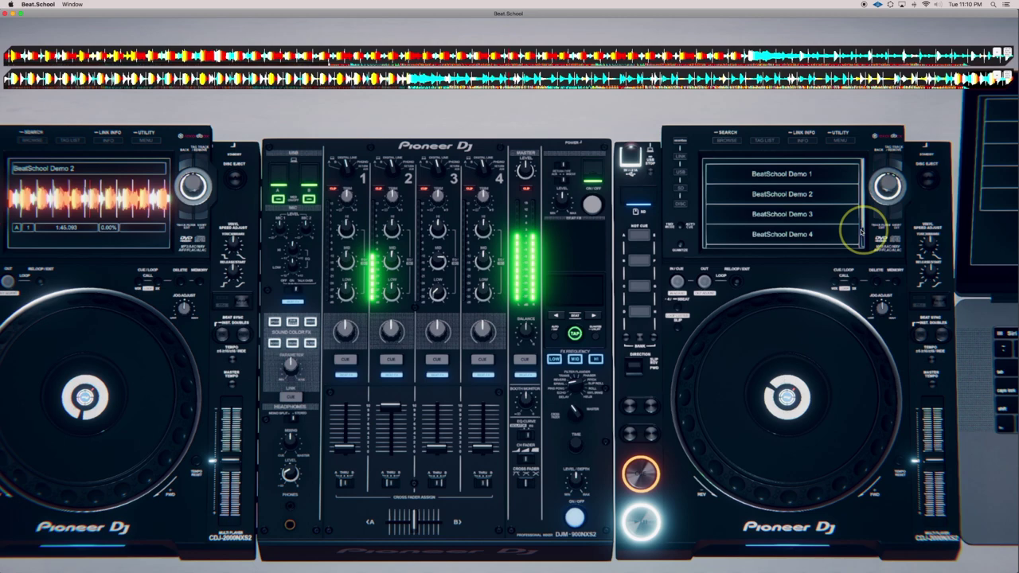
{"action": "scroll", "coordinate": [855, 251], "scroll_direction": "down", "scroll_amount": 1}
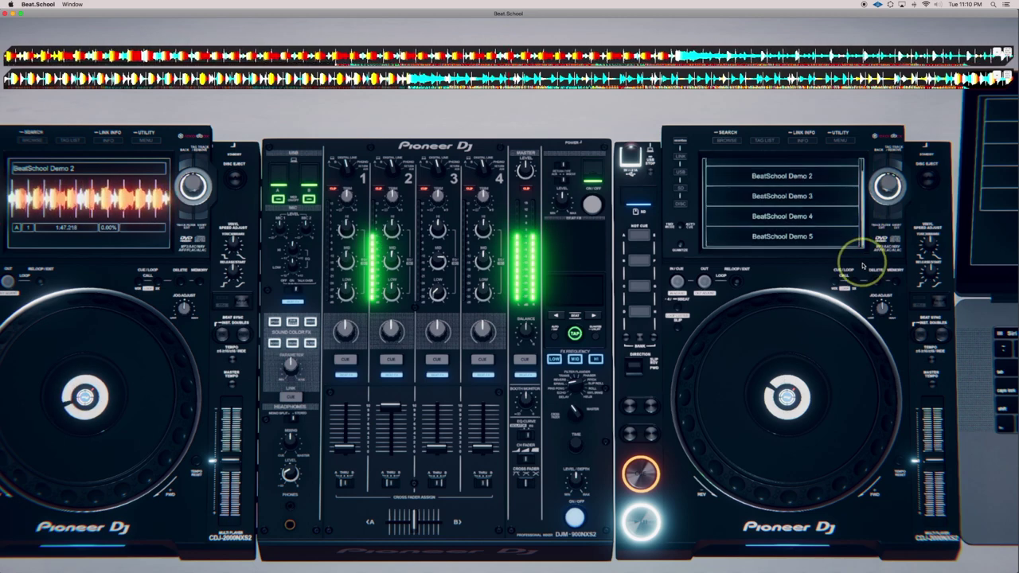
{"action": "left_click", "coordinate": [828, 239]}
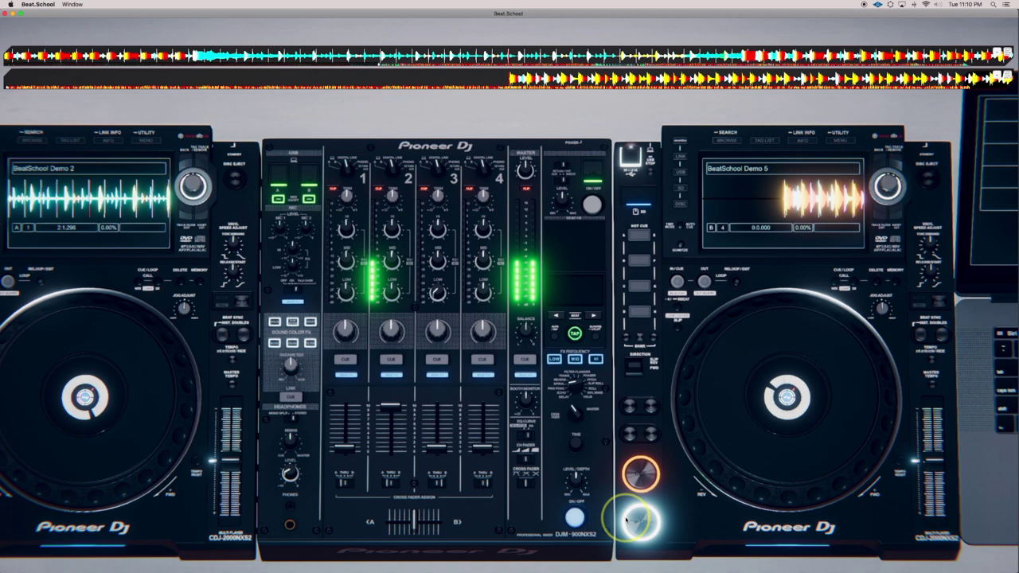
Step: Start deck B and preview it through the channel 3 headphone cue, switching the cue off when done
{"action": "left_click", "coordinate": [444, 362]}
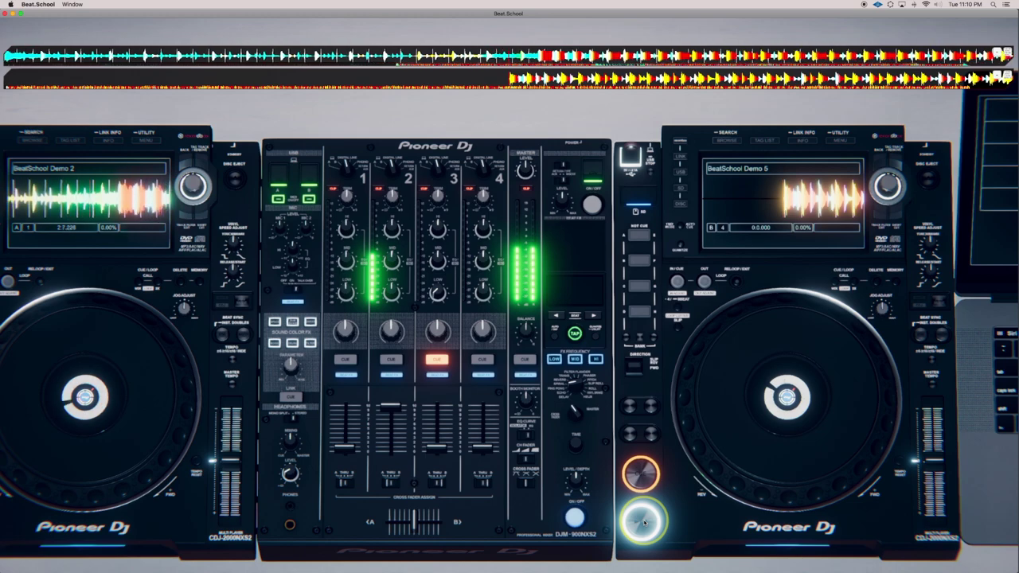
{"action": "left_click", "coordinate": [643, 522]}
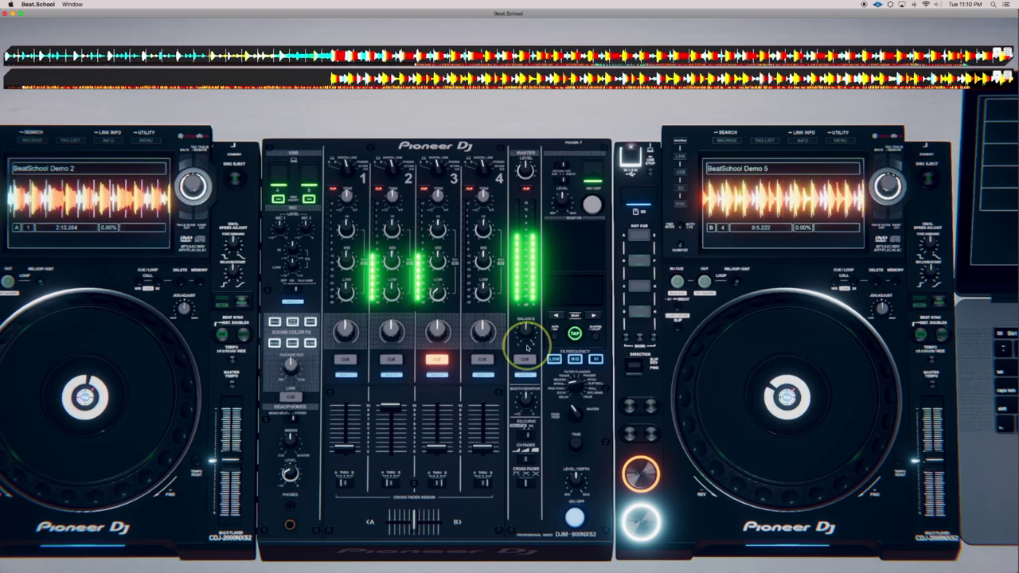
{"action": "left_click", "coordinate": [289, 473]}
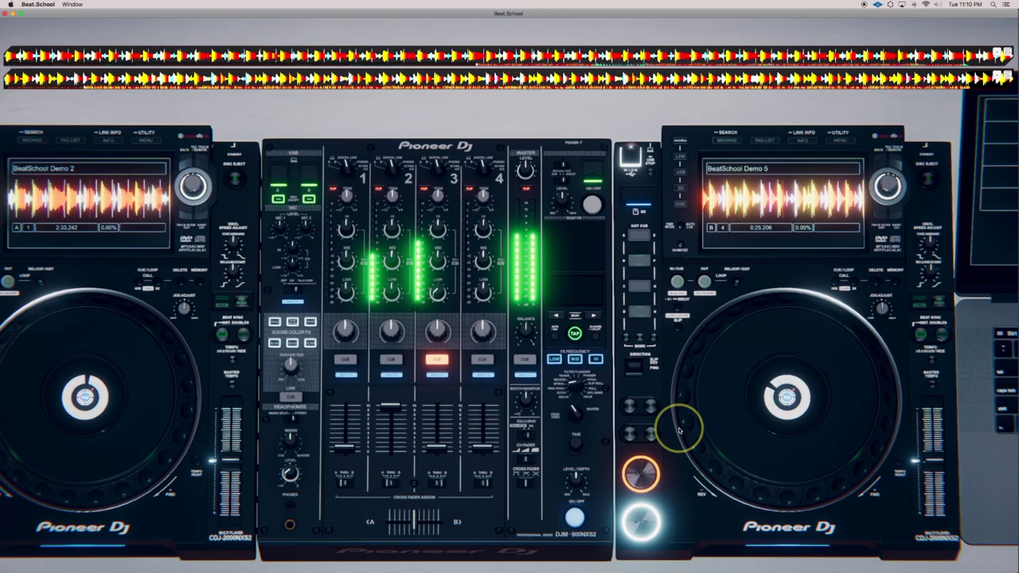
{"action": "left_click", "coordinate": [435, 359]}
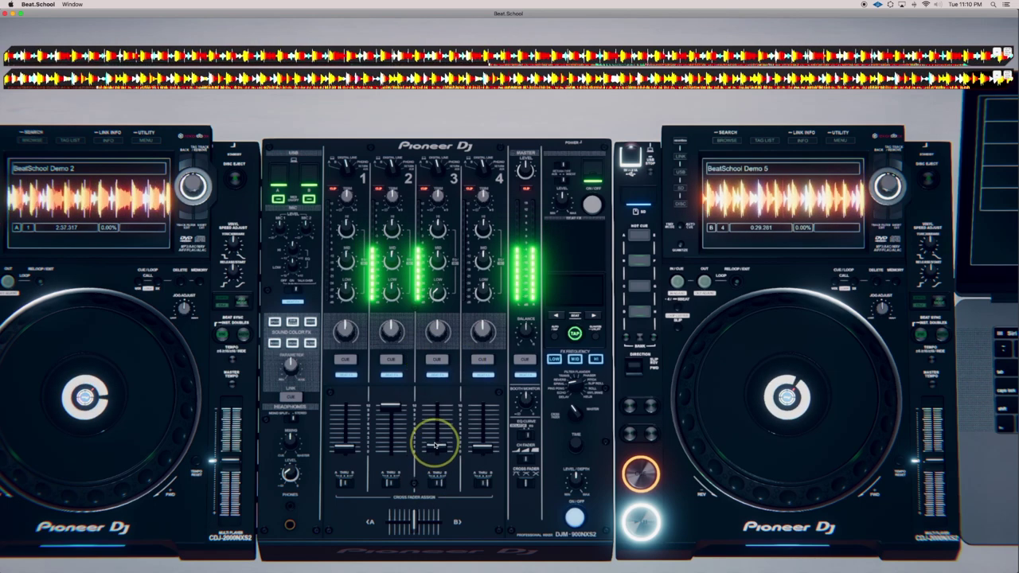
Step: Mix from deck A to deck B by raising the channel 3 fader to full and gradually lowering the channel 2 fader to zero
{"action": "left_click_drag", "start_coordinate": [436, 444], "coordinate": [439, 413]}
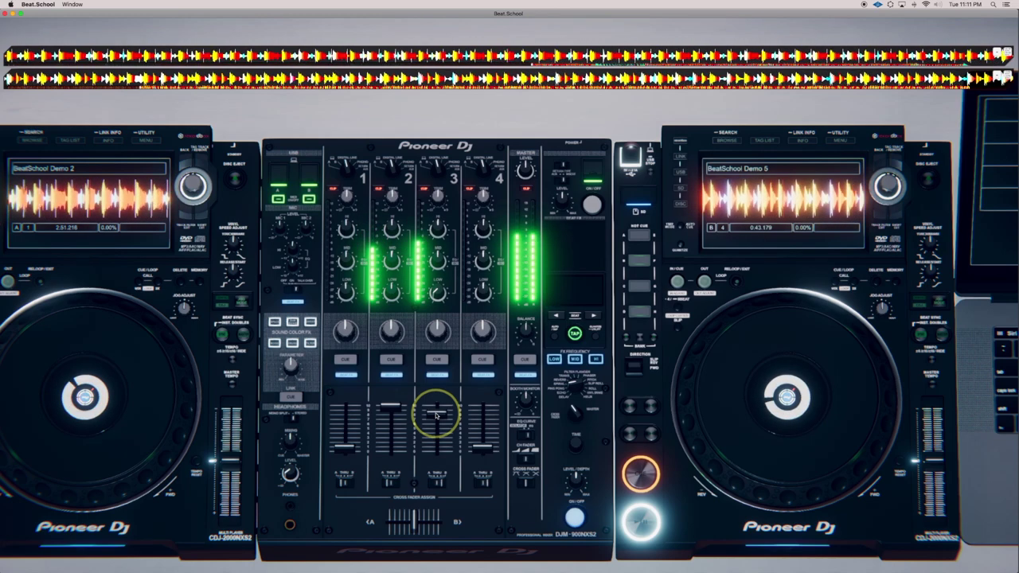
{"action": "left_click_drag", "start_coordinate": [436, 414], "coordinate": [436, 408]}
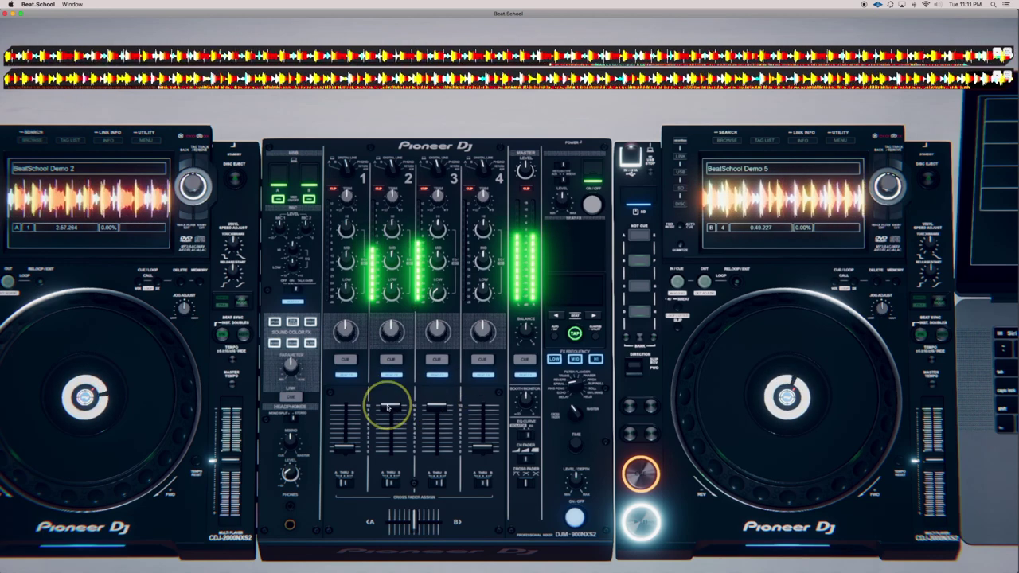
{"action": "left_click_drag", "start_coordinate": [387, 407], "coordinate": [388, 409]}
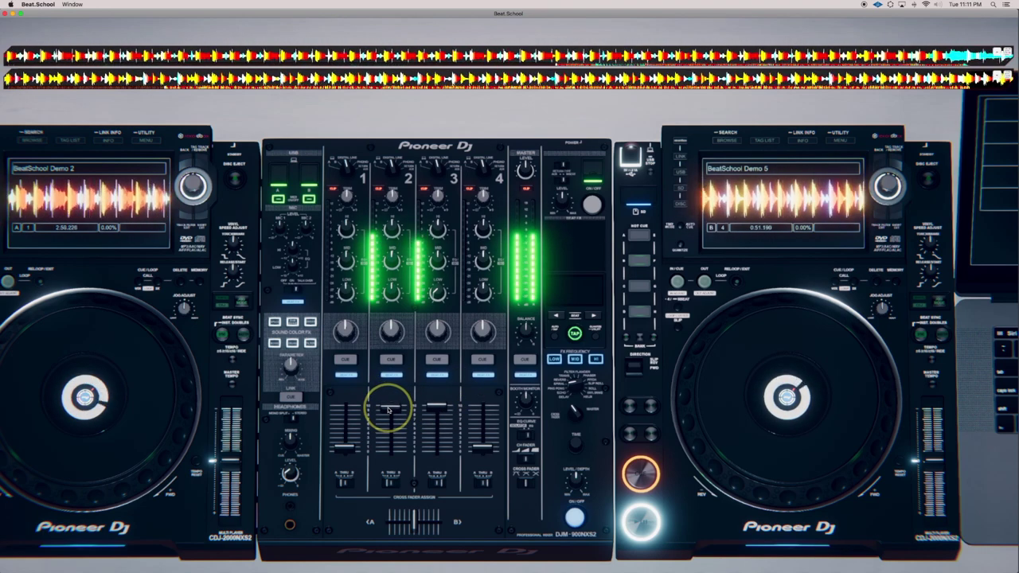
{"action": "left_click_drag", "start_coordinate": [388, 410], "coordinate": [387, 411]}
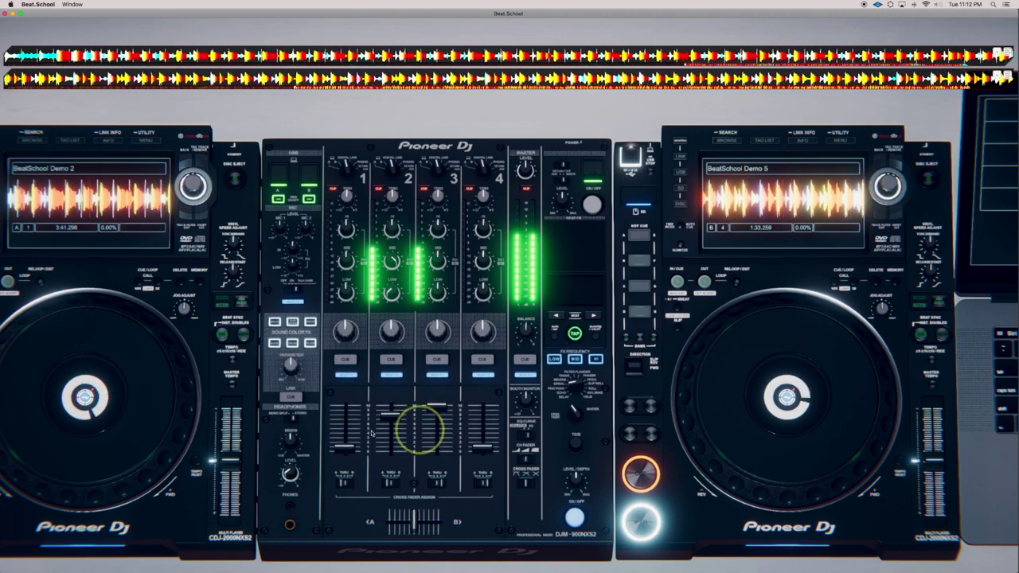
{"action": "left_click_drag", "start_coordinate": [391, 421], "coordinate": [391, 434]}
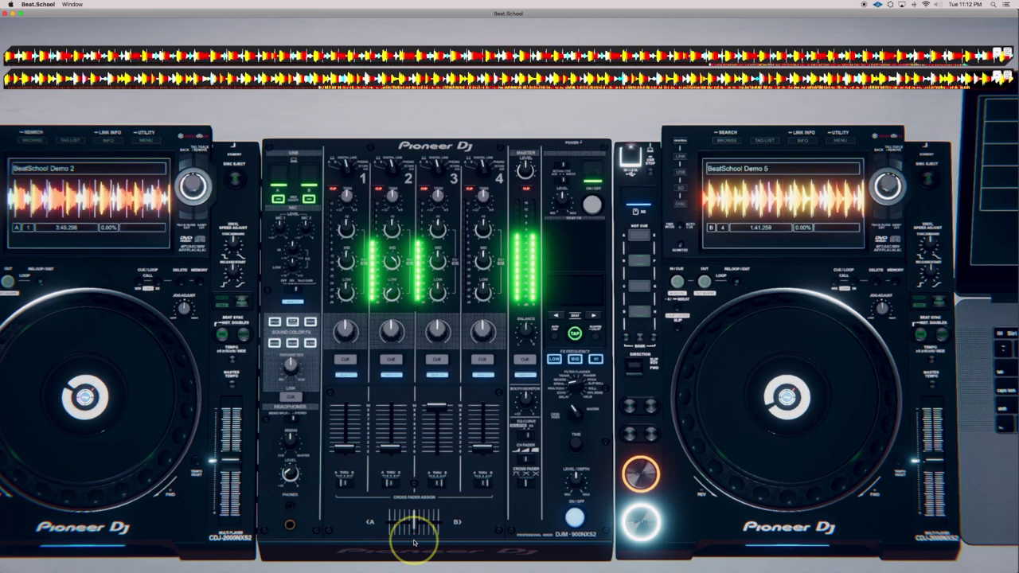
Step: Leave DJ mode and walk down the stairs to the Gigs poster wall
{"action": "key", "text": "f"}
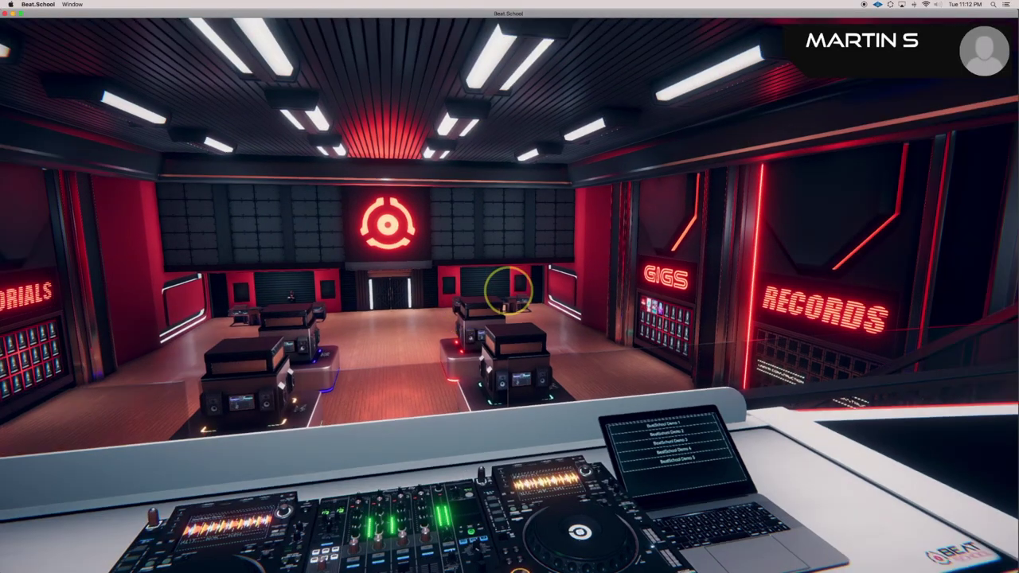
{"action": "key", "text": "w"}
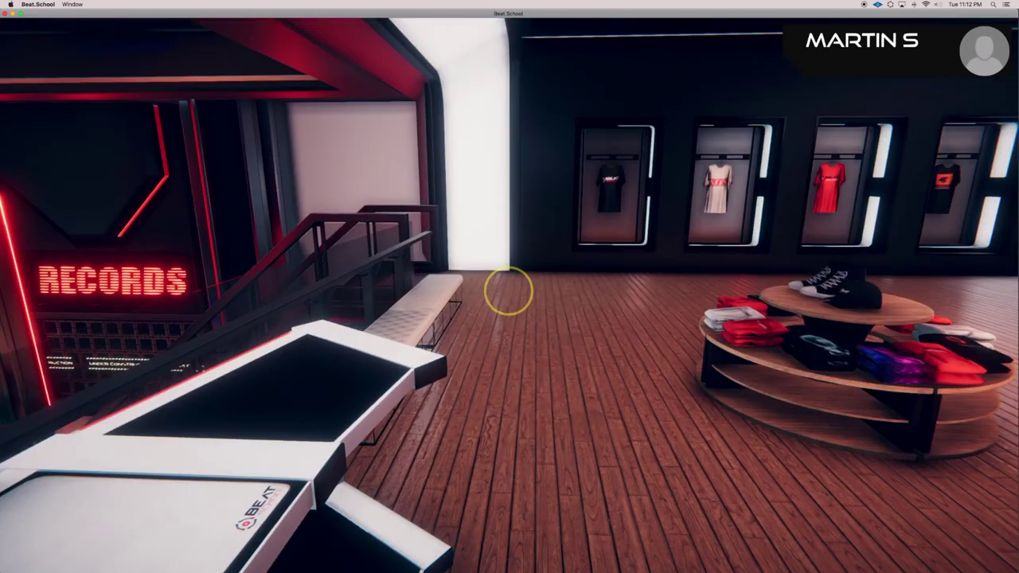
{"action": "key", "text": "w"}
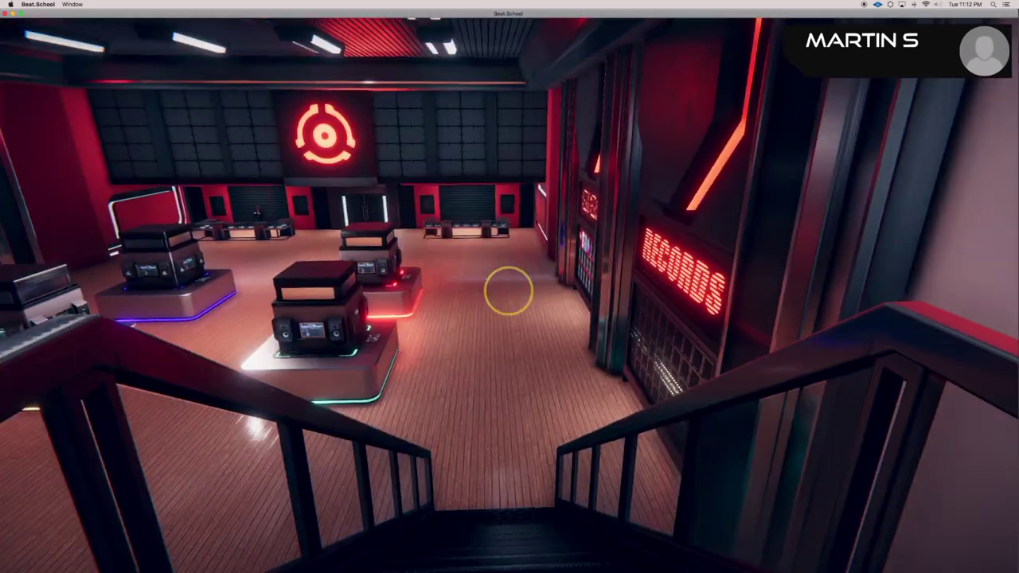
{"action": "key", "text": "w"}
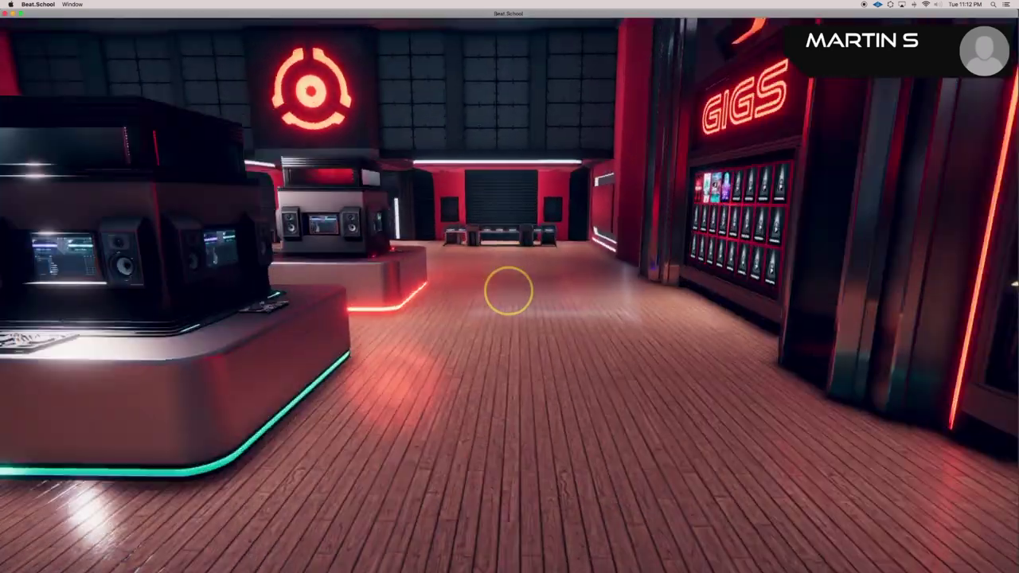
{"action": "key", "text": "w"}
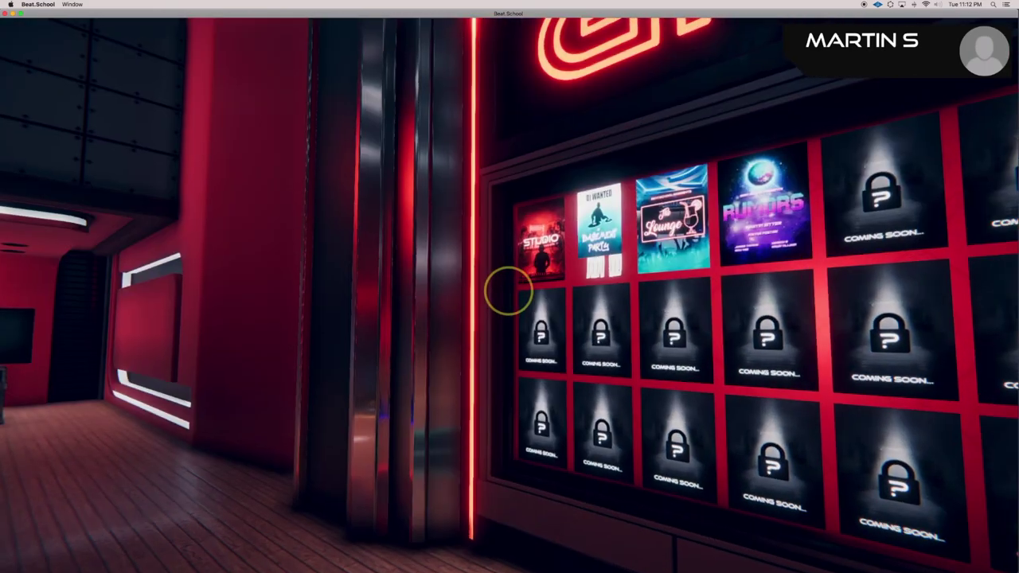
{"action": "key", "text": "w"}
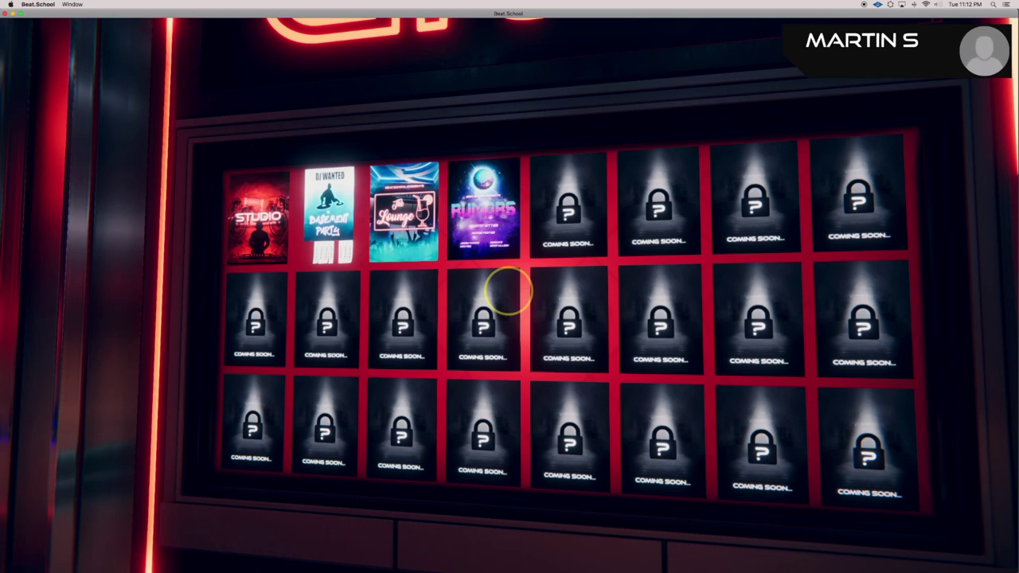
Step: Move up to the Gigs wall, open the career gigs and view the Studio poster's details
{"action": "key", "text": "w"}
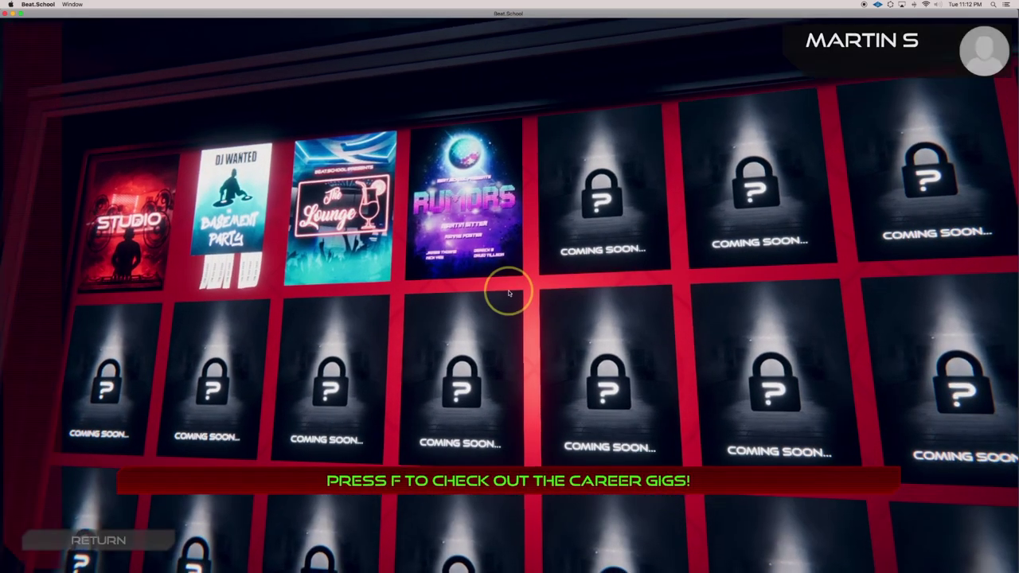
{"action": "key", "text": "f"}
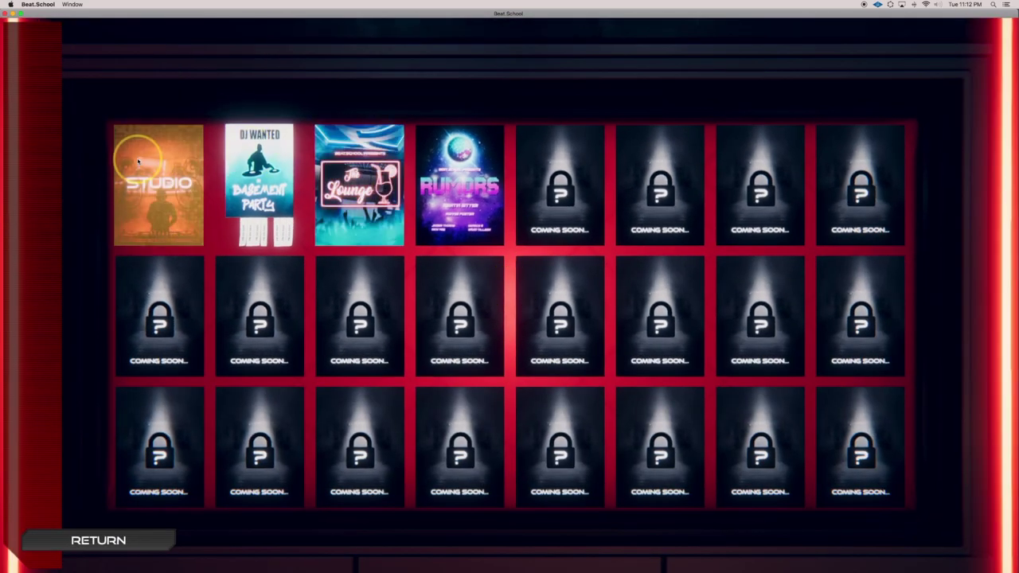
{"action": "left_click", "coordinate": [138, 162]}
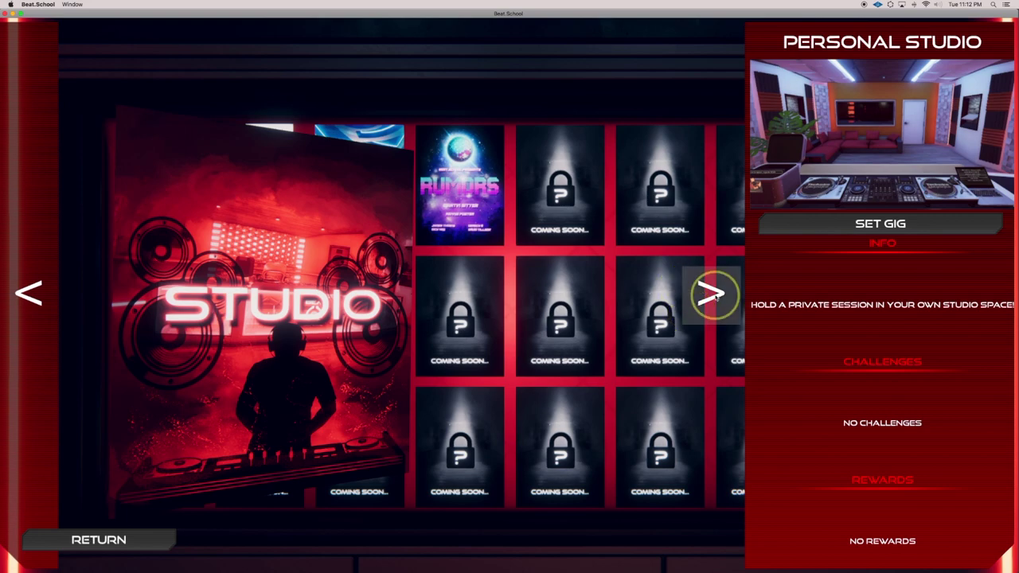
Step: Browse through the Basement Party, Lounge and Rumors gig details, and leave the career gigs view
{"action": "left_click", "coordinate": [712, 295]}
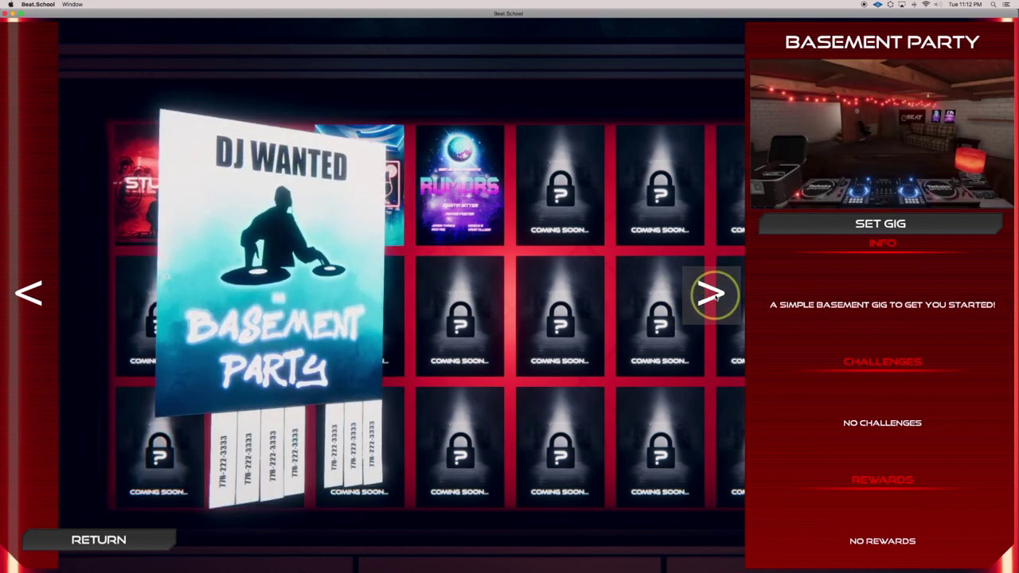
{"action": "left_click", "coordinate": [712, 294]}
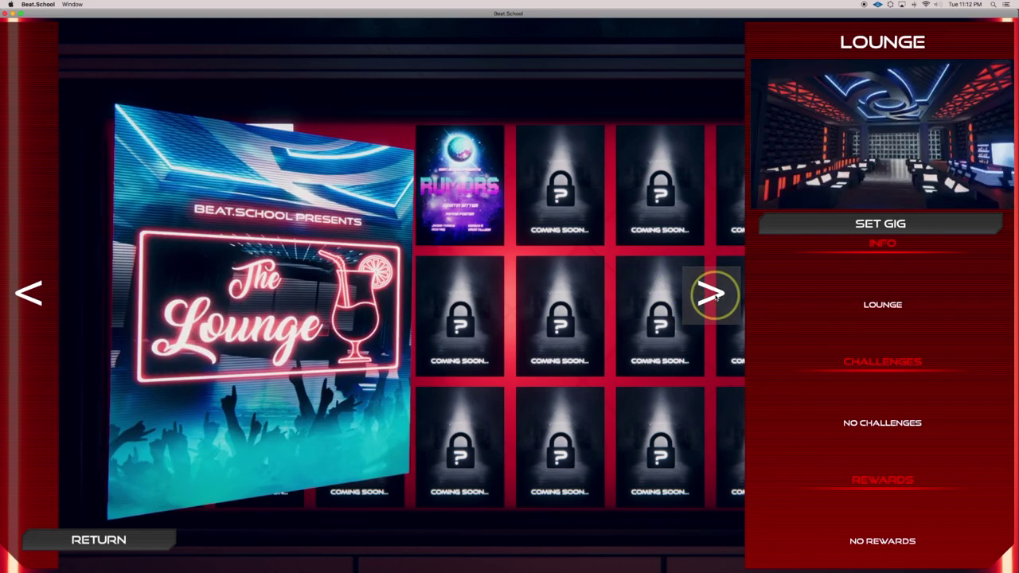
{"action": "left_click", "coordinate": [712, 294]}
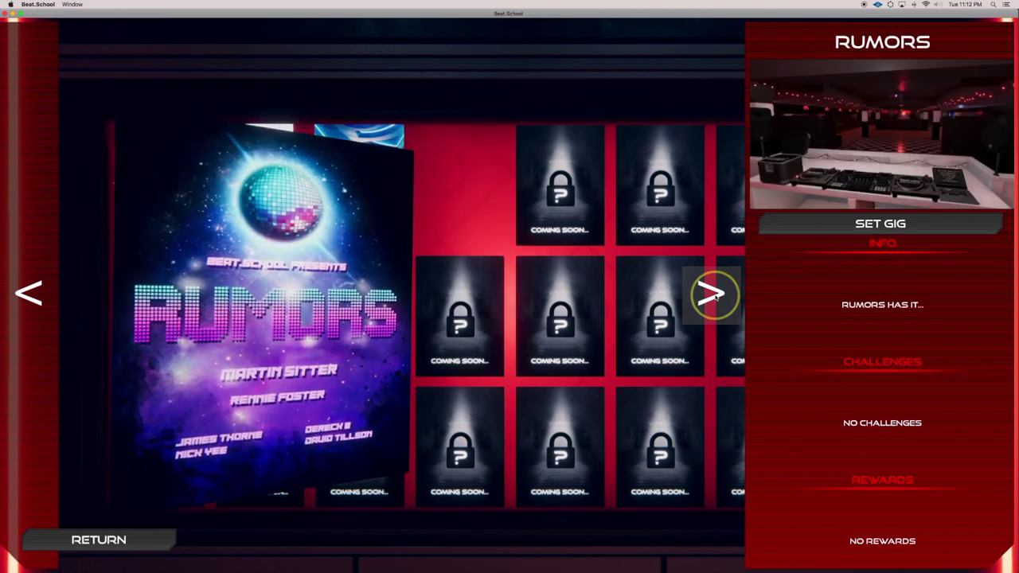
{"action": "left_click", "coordinate": [712, 294]}
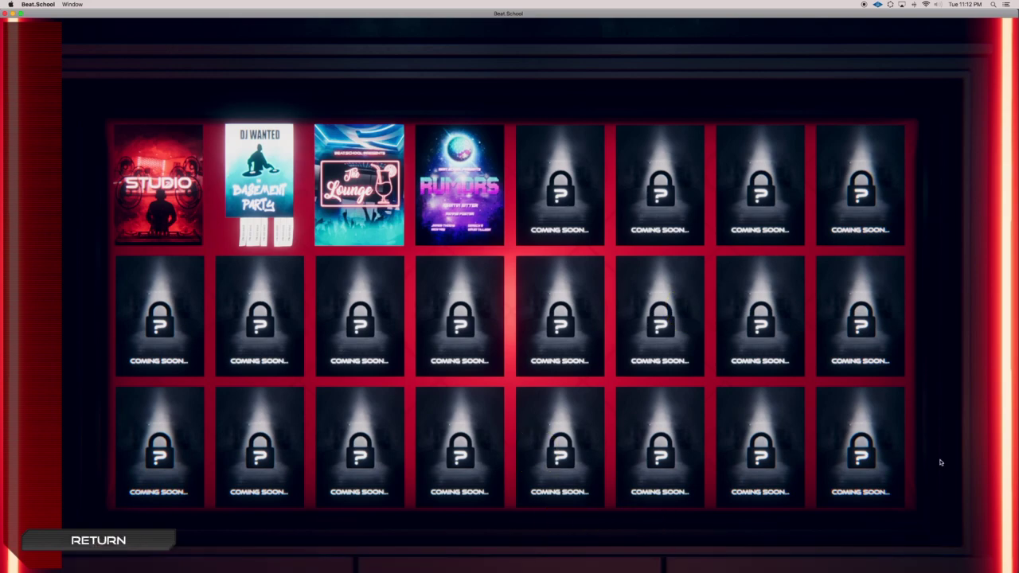
{"action": "left_click", "coordinate": [98, 540]}
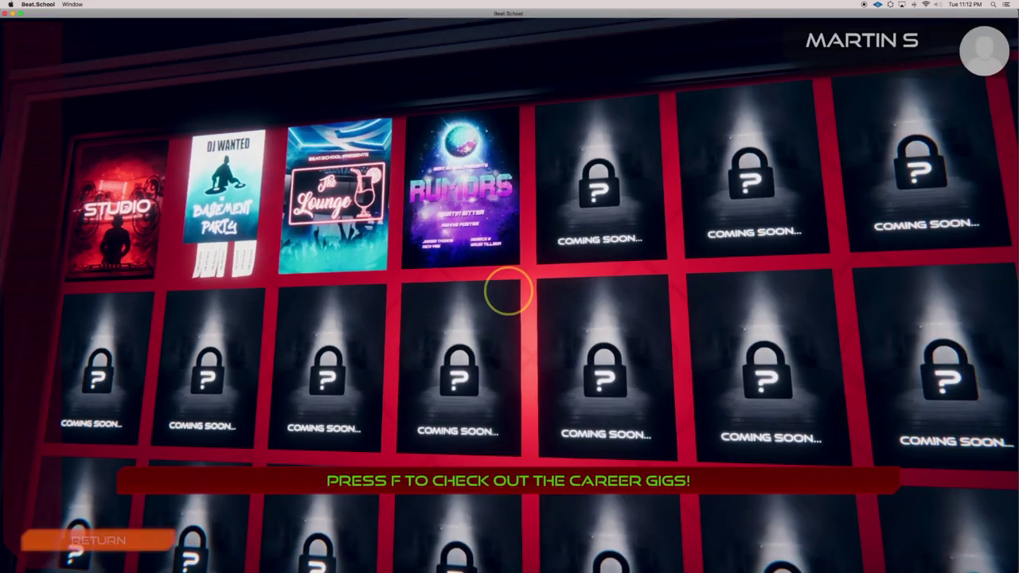
Step: Walk back up the stairs beside the Lesson Center to the DJ booth and enter DJ mode at the decks
{"action": "key", "text": "Right"}
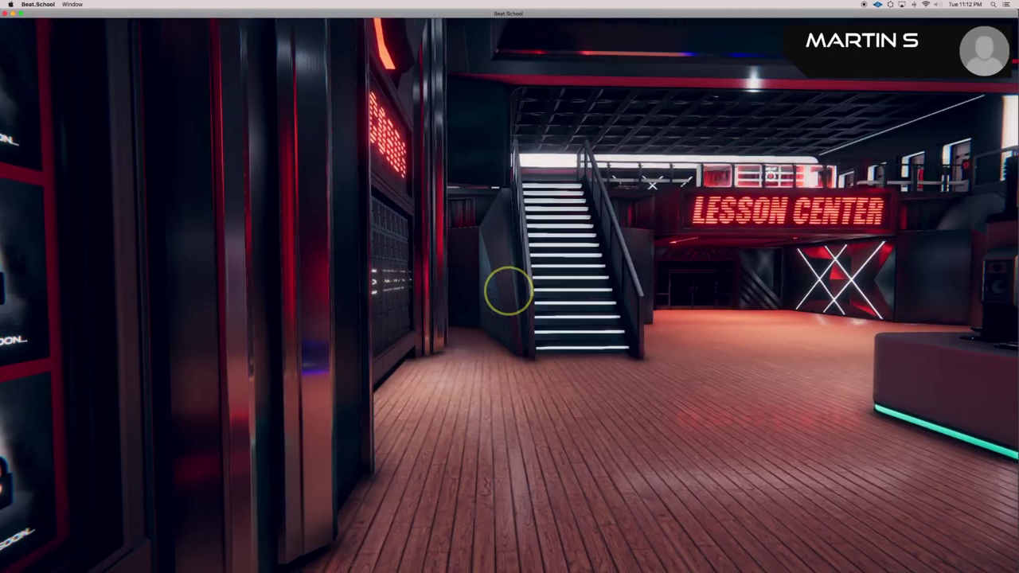
{"action": "key", "text": "Up"}
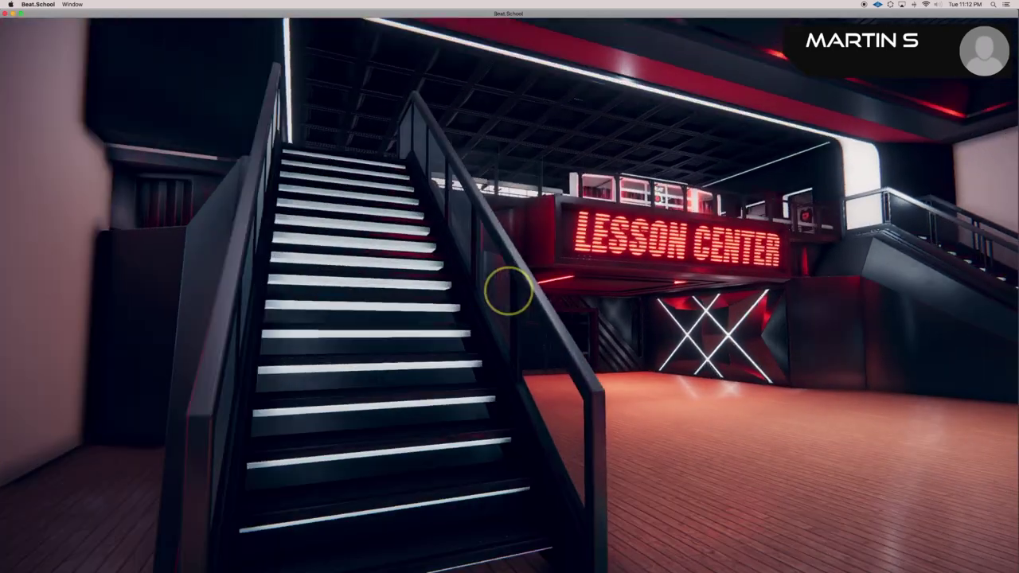
{"action": "key", "text": "Up"}
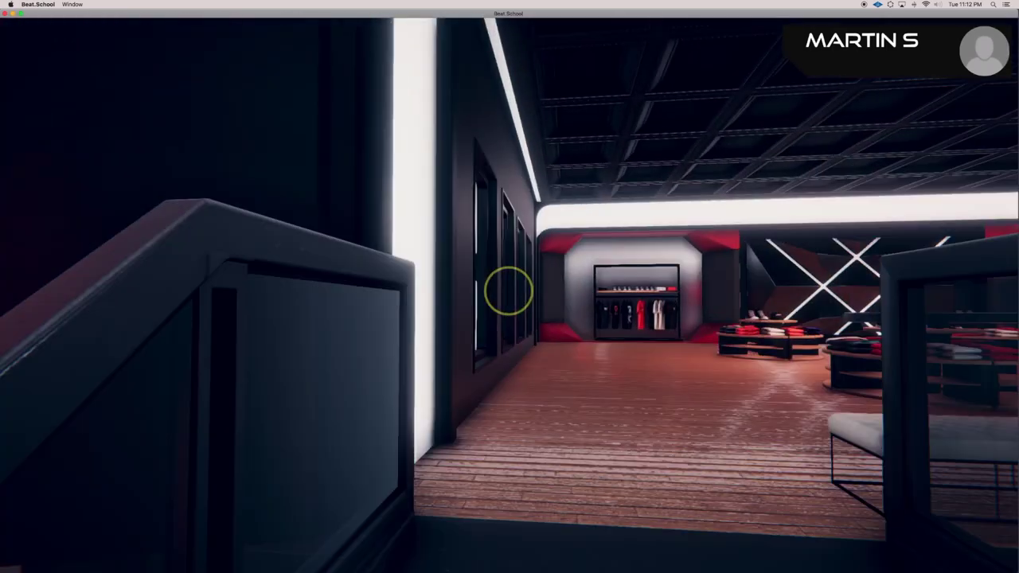
{"action": "key", "text": "Right"}
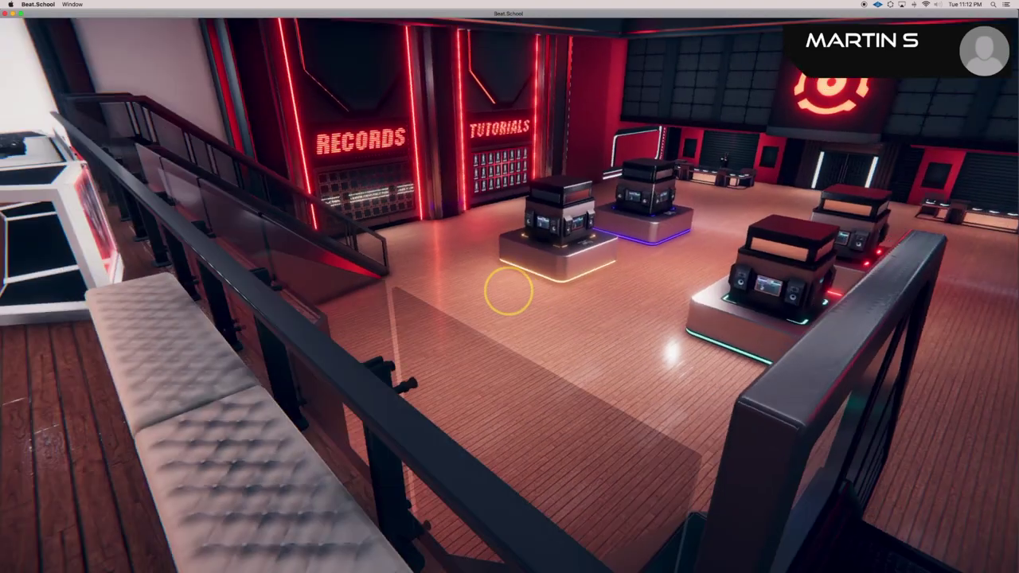
{"action": "key", "text": "w"}
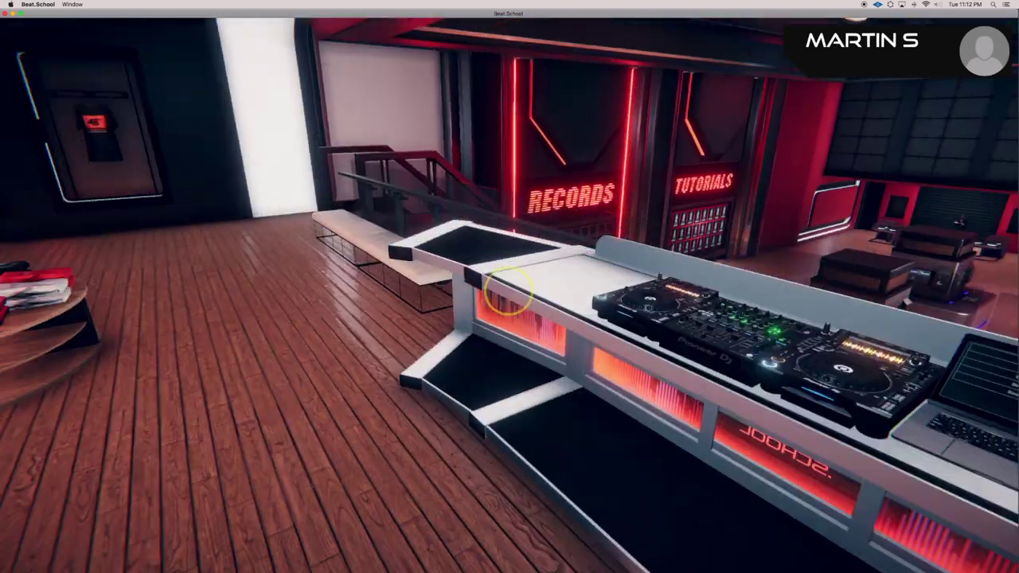
{"action": "key", "text": "c"}
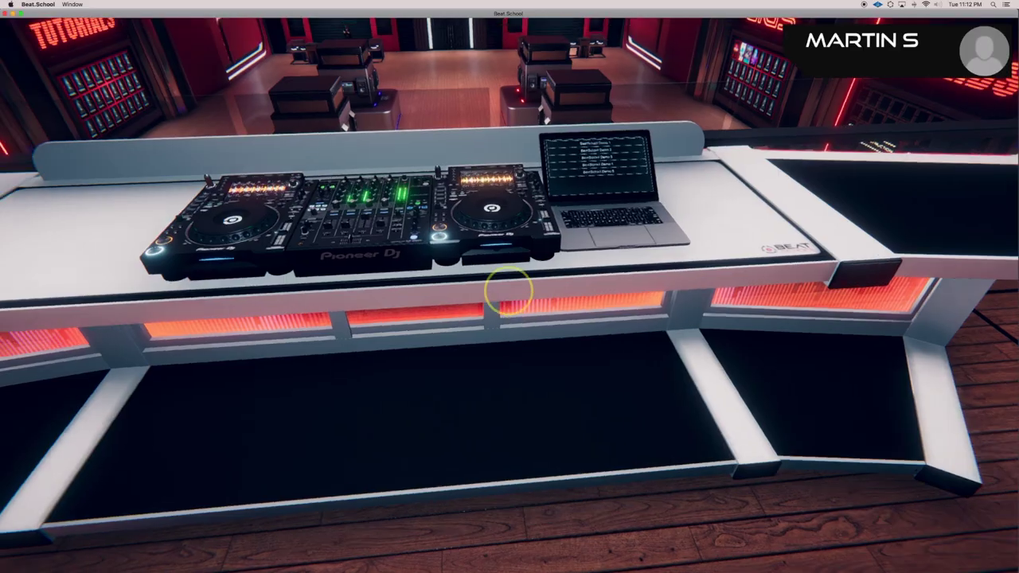
{"action": "key", "text": "f"}
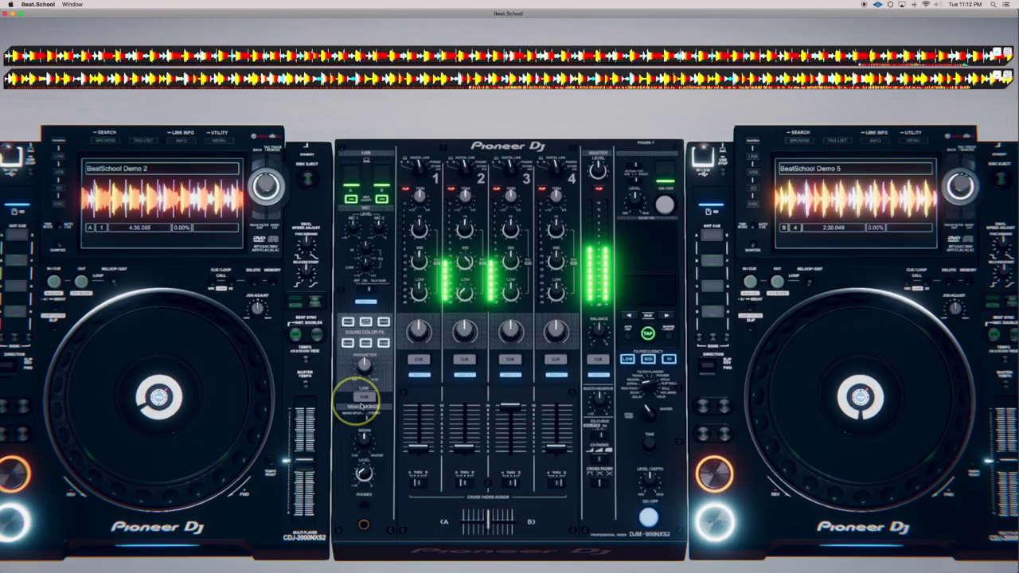